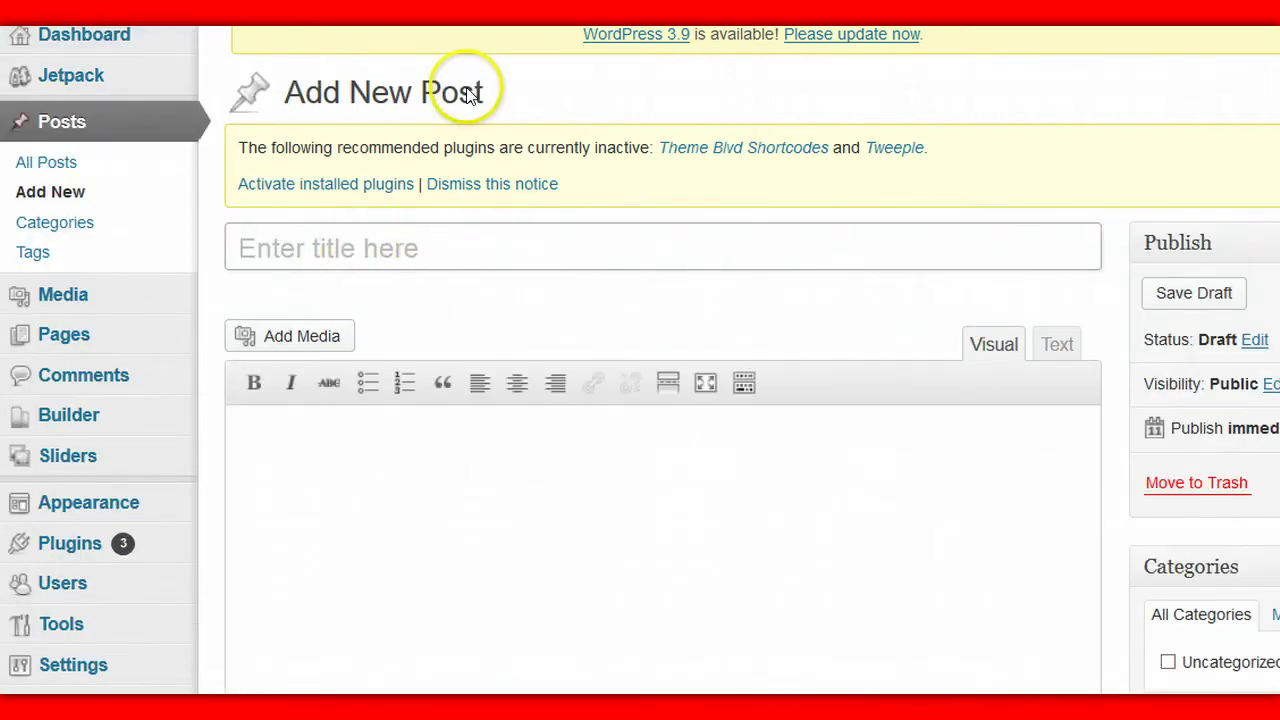
Title the new post 'Search Engine Friendly Title' and place the cursor at its end.
{"action": "left_click_drag", "start_coordinate": [485, 92], "coordinate": [295, 105]}
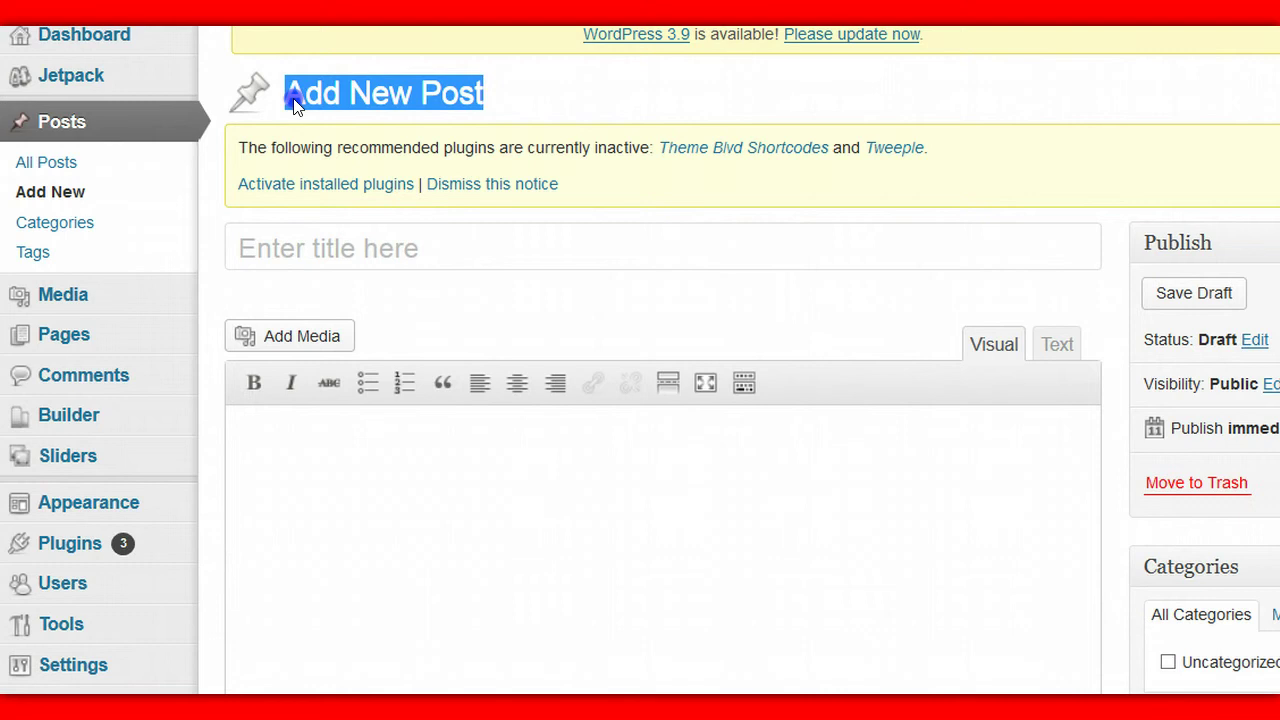
{"action": "left_click", "coordinate": [470, 235]}
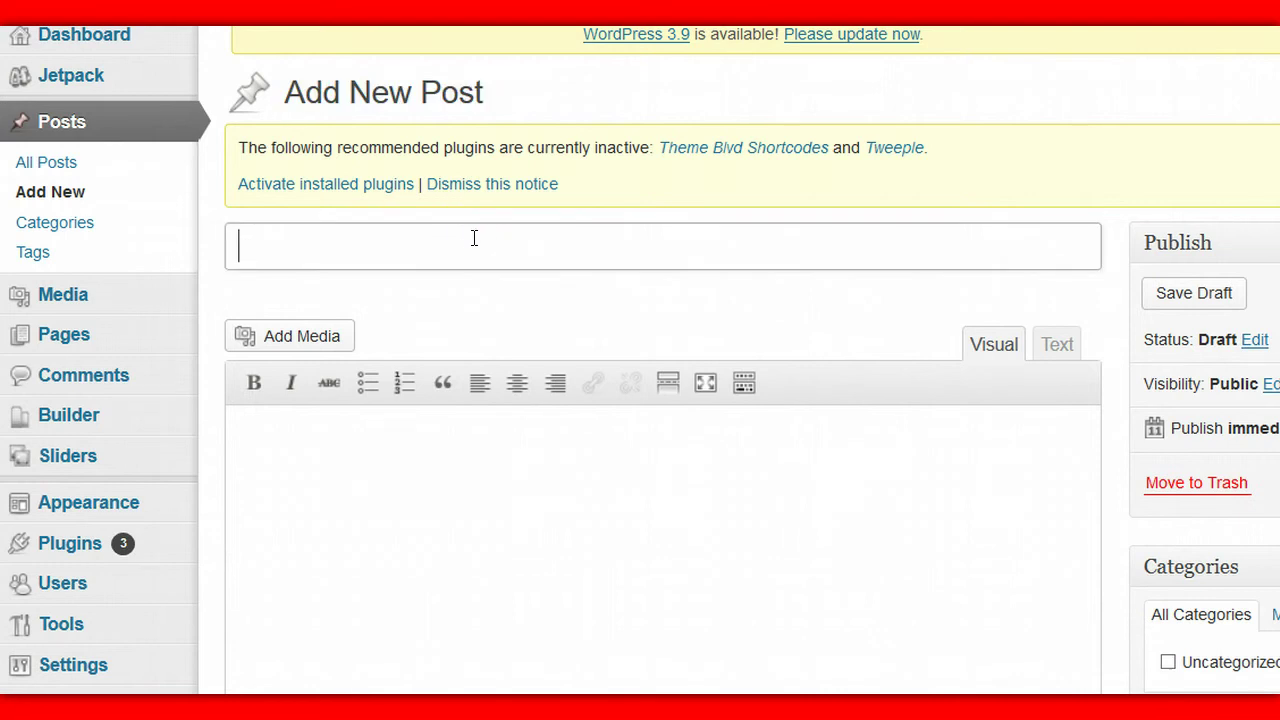
{"action": "type", "text": "Sear"}
{"action": "type", "text": "ch Eng"}
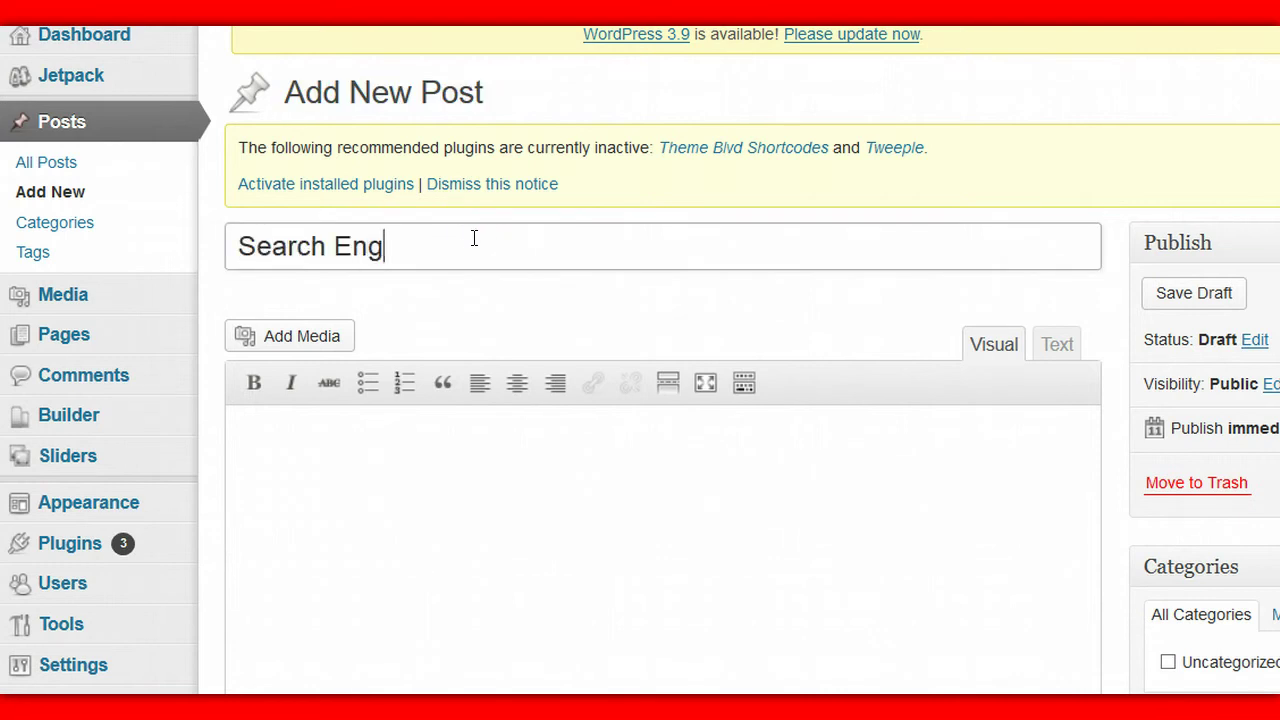
{"action": "type", "text": "ine Friendly "}
{"action": "type", "text": "Title"}
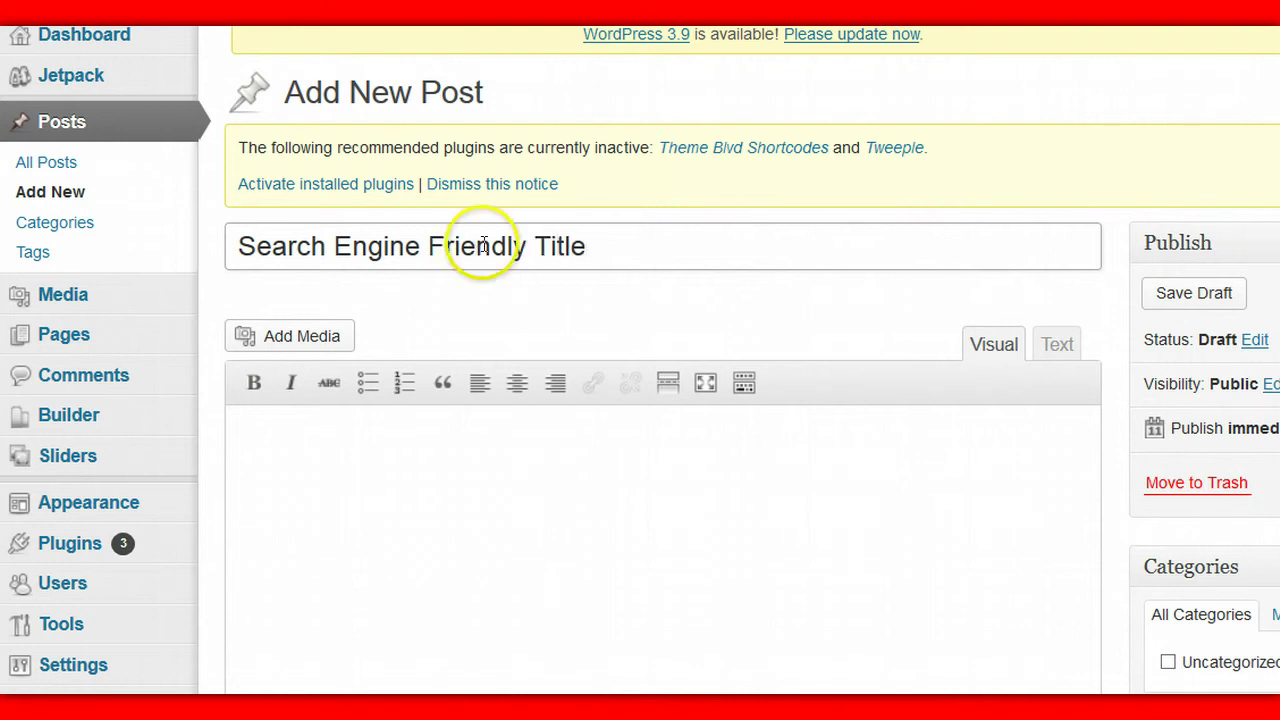
{"action": "left_click_drag", "start_coordinate": [606, 245], "coordinate": [224, 235]}
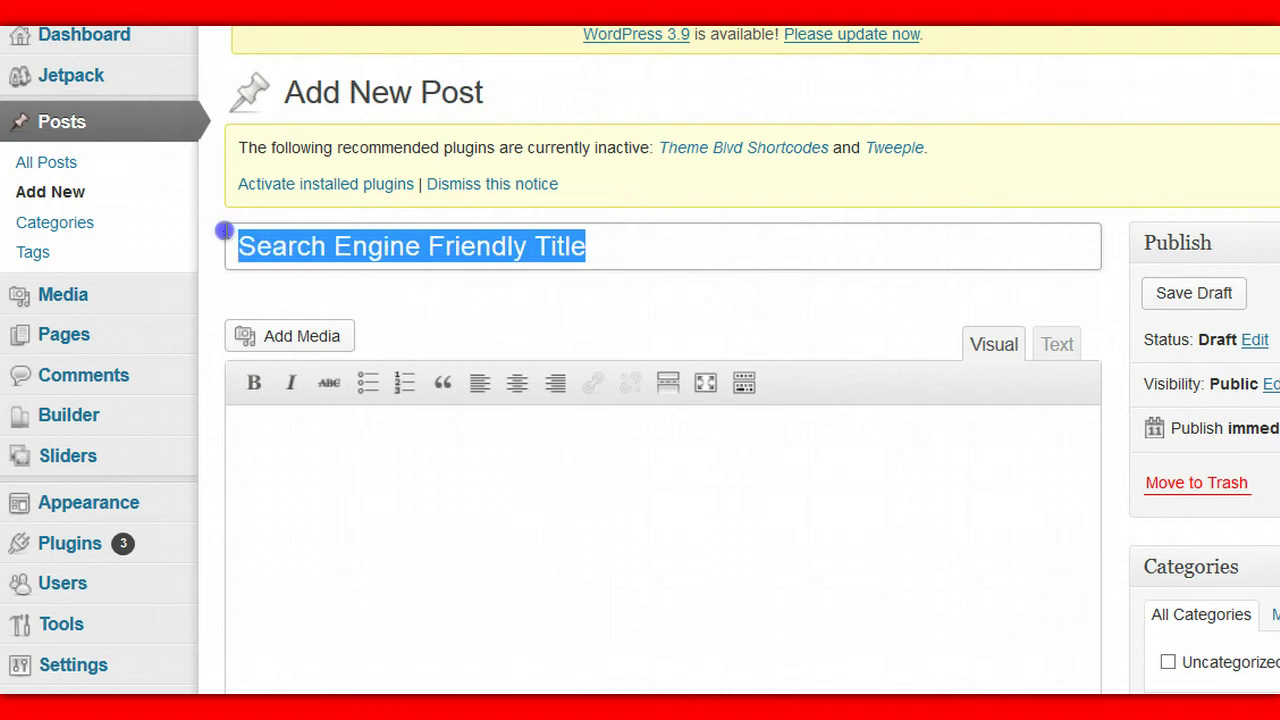
{"action": "left_click", "coordinate": [338, 245]}
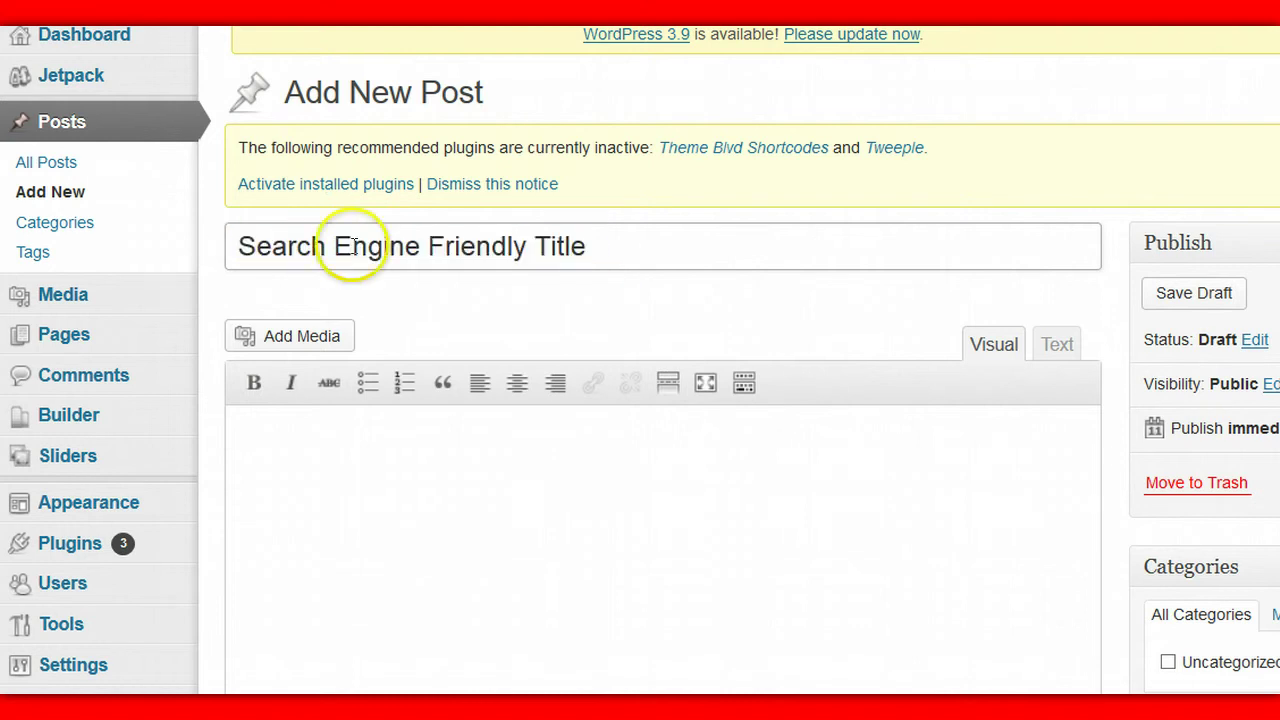
{"action": "left_click", "coordinate": [586, 241]}
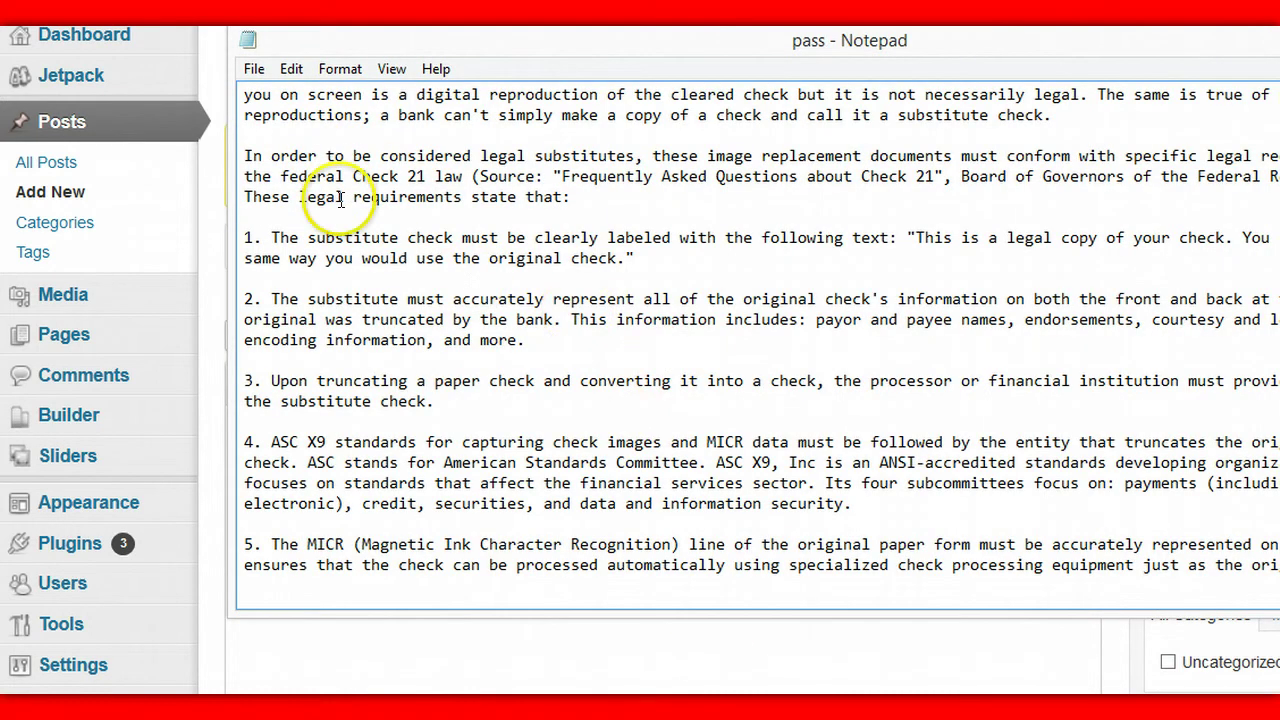
Select the entire substitute-checks article in Notepad and copy it.
{"action": "scroll", "coordinate": [312, 190], "scroll_direction": "up", "scroll_amount": 1}
{"action": "mouse_move", "coordinate": [246, 115]}
{"action": "left_mouse_down"}
{"action": "mouse_move", "coordinate": [440, 506]}
{"action": "mouse_move", "coordinate": [888, 585]}
{"action": "left_mouse_up"}
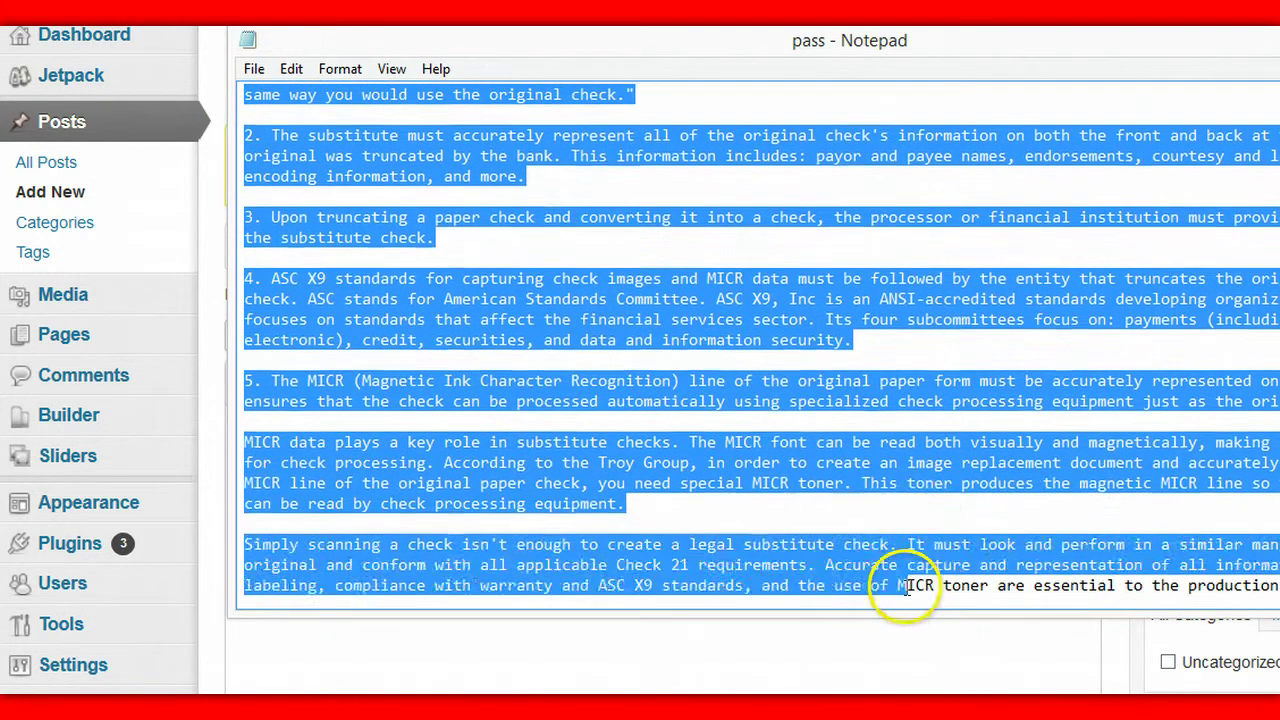
{"action": "mouse_move", "coordinate": [888, 585]}
{"action": "left_mouse_down"}
{"action": "mouse_move", "coordinate": [924, 516]}
{"action": "mouse_move", "coordinate": [983, 592]}
{"action": "mouse_move", "coordinate": [1275, 588]}
{"action": "left_mouse_up"}
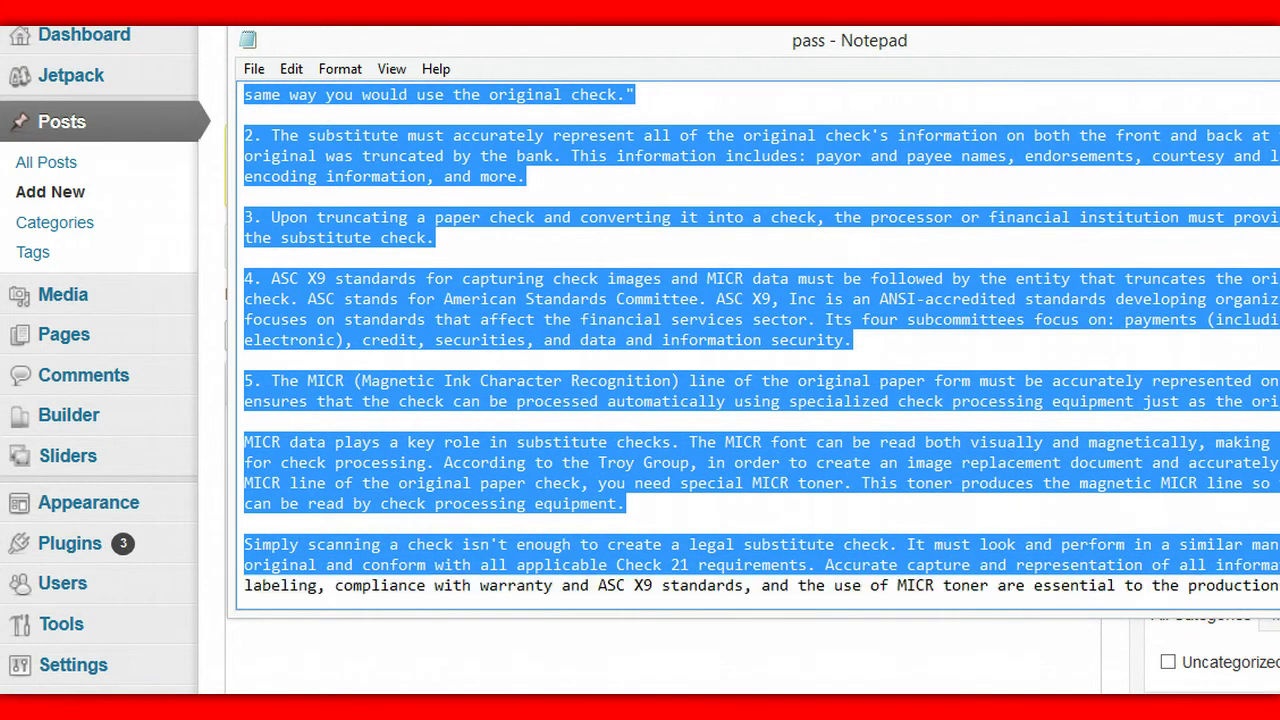
{"action": "right_click", "coordinate": [786, 310]}
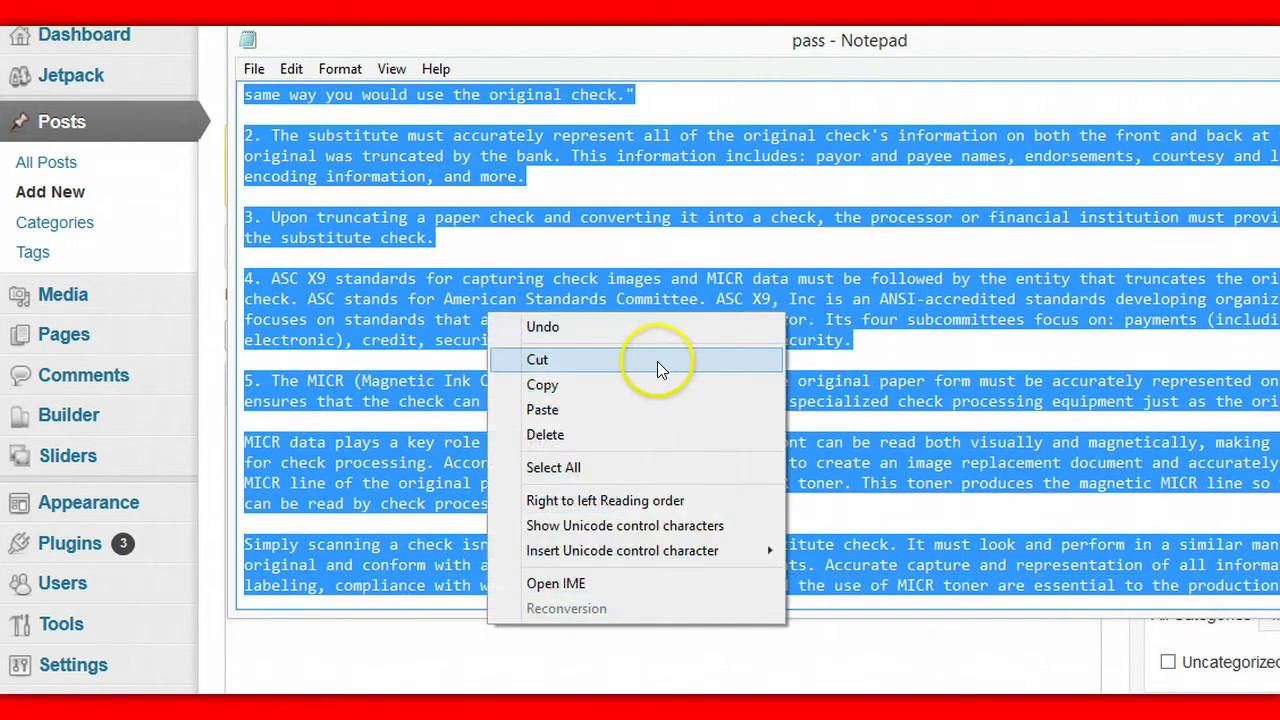
{"action": "left_click", "coordinate": [638, 390]}
Paste the copied article into the Visual editor body.
{"action": "left_click", "coordinate": [212, 285]}
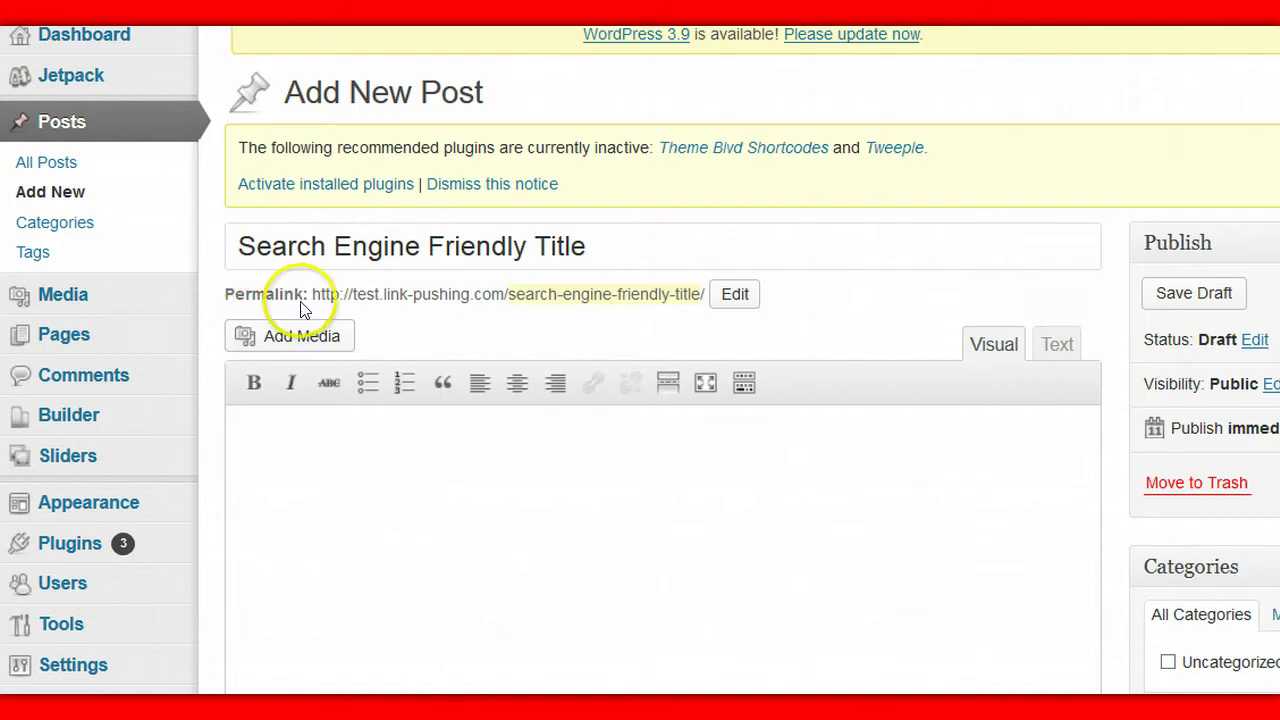
{"action": "left_click", "coordinate": [397, 461]}
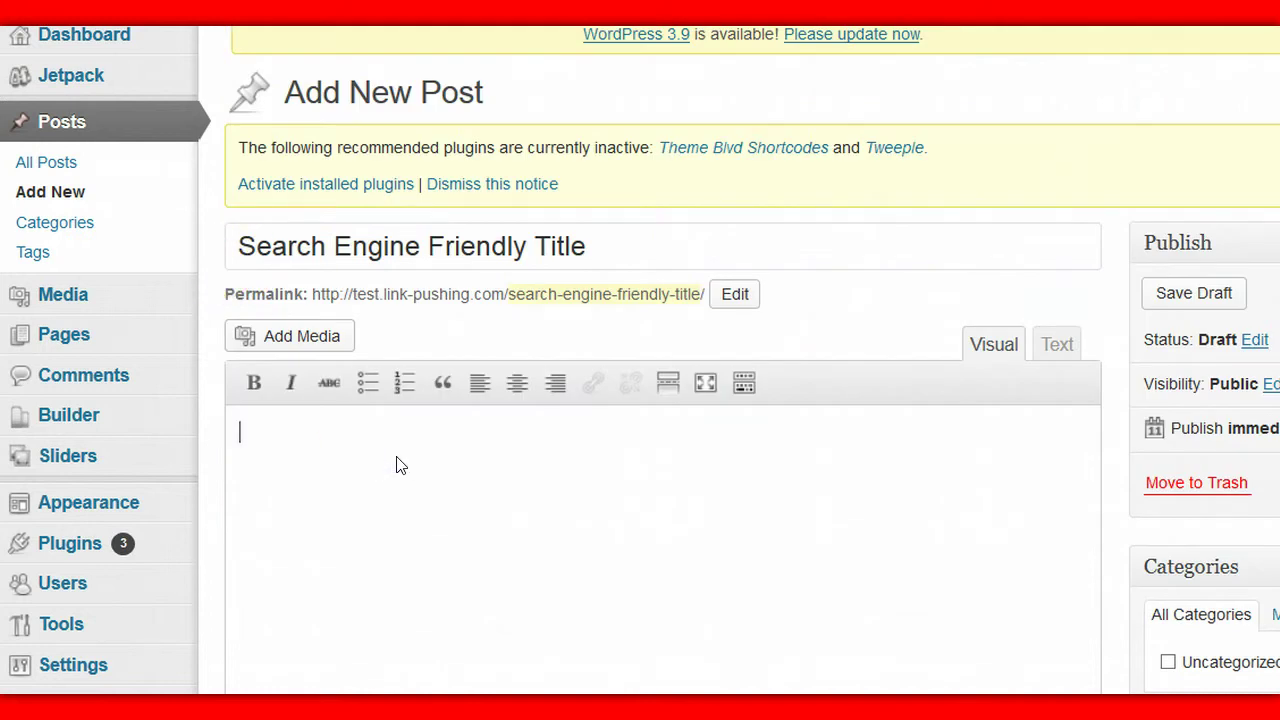
{"action": "key", "text": "ctrl+v"}
{"action": "scroll", "coordinate": [408, 451], "scroll_direction": "up", "scroll_amount": 3}
{"action": "scroll", "coordinate": [484, 428], "scroll_direction": "up", "scroll_amount": 3}
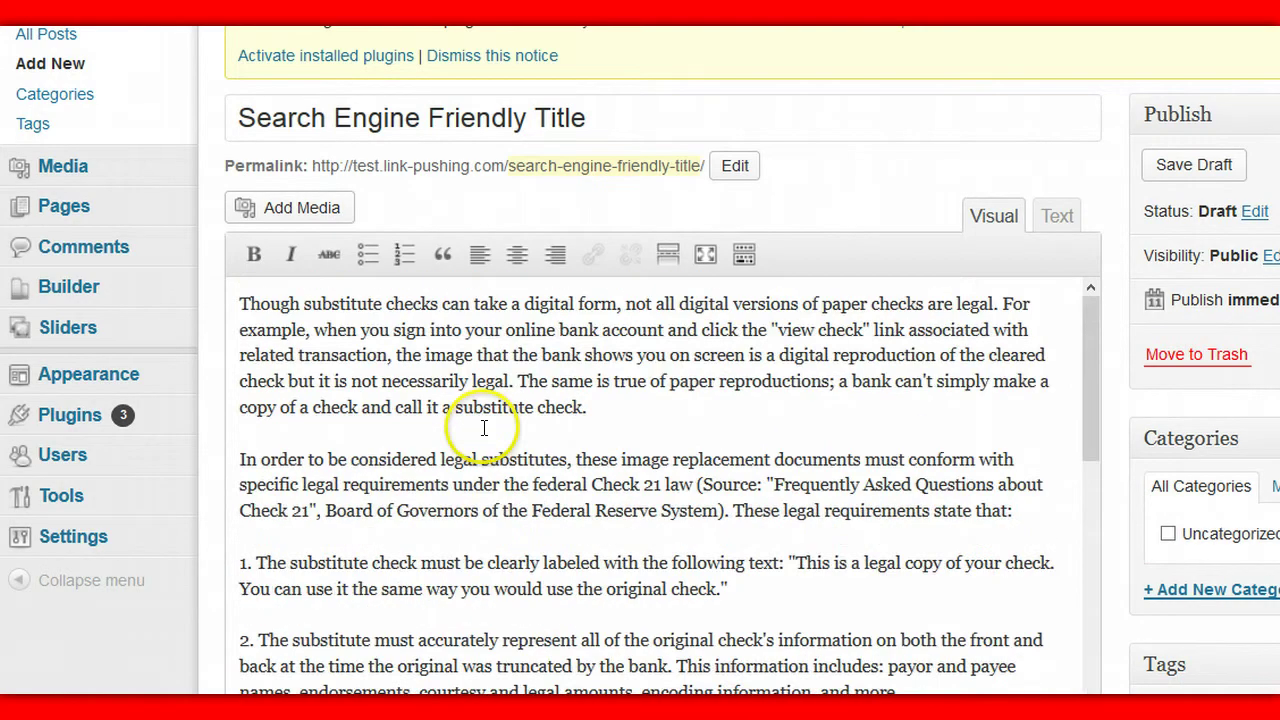
{"action": "scroll", "coordinate": [484, 428], "scroll_direction": "up", "scroll_amount": 3}
{"action": "scroll", "coordinate": [537, 423], "scroll_direction": "up", "scroll_amount": 1}
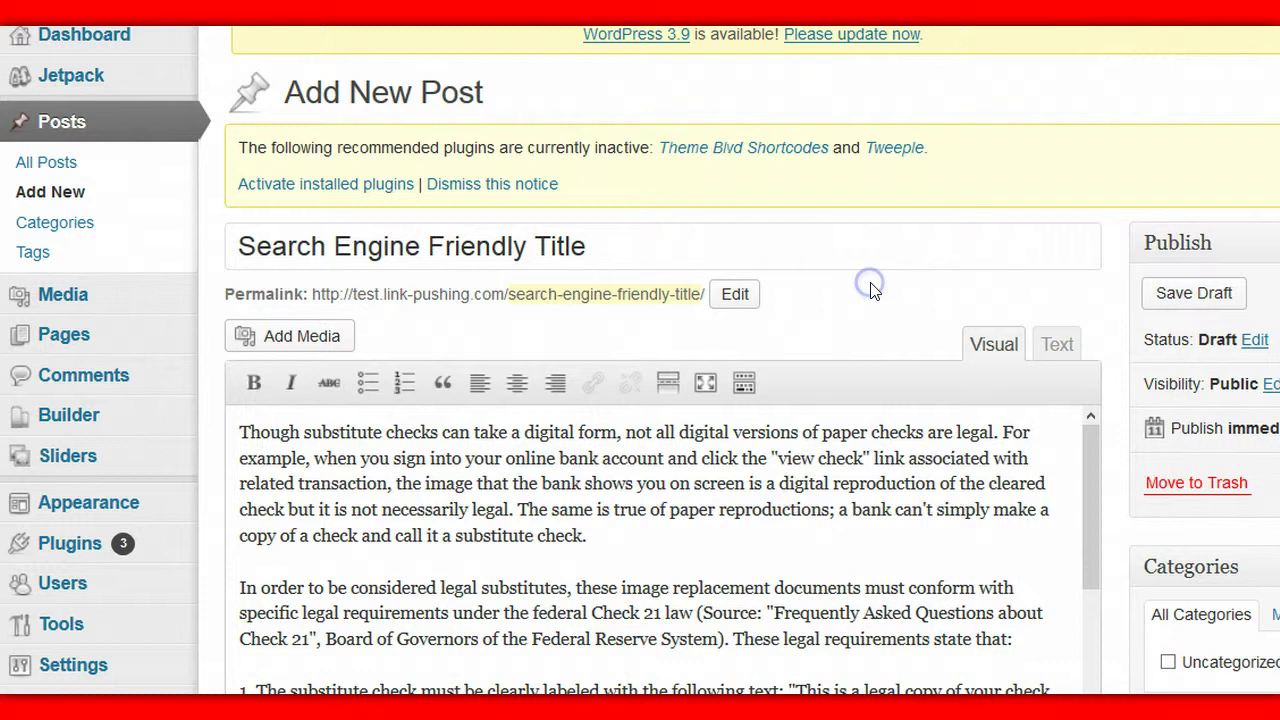
Scroll through the pasted text and place the cursor before 'Check 21 law'.
{"action": "scroll", "coordinate": [870, 289], "scroll_direction": "down", "scroll_amount": 3}
{"action": "scroll", "coordinate": [878, 275], "scroll_direction": "down", "scroll_amount": 3}
{"action": "scroll", "coordinate": [880, 266], "scroll_direction": "up", "scroll_amount": 3}
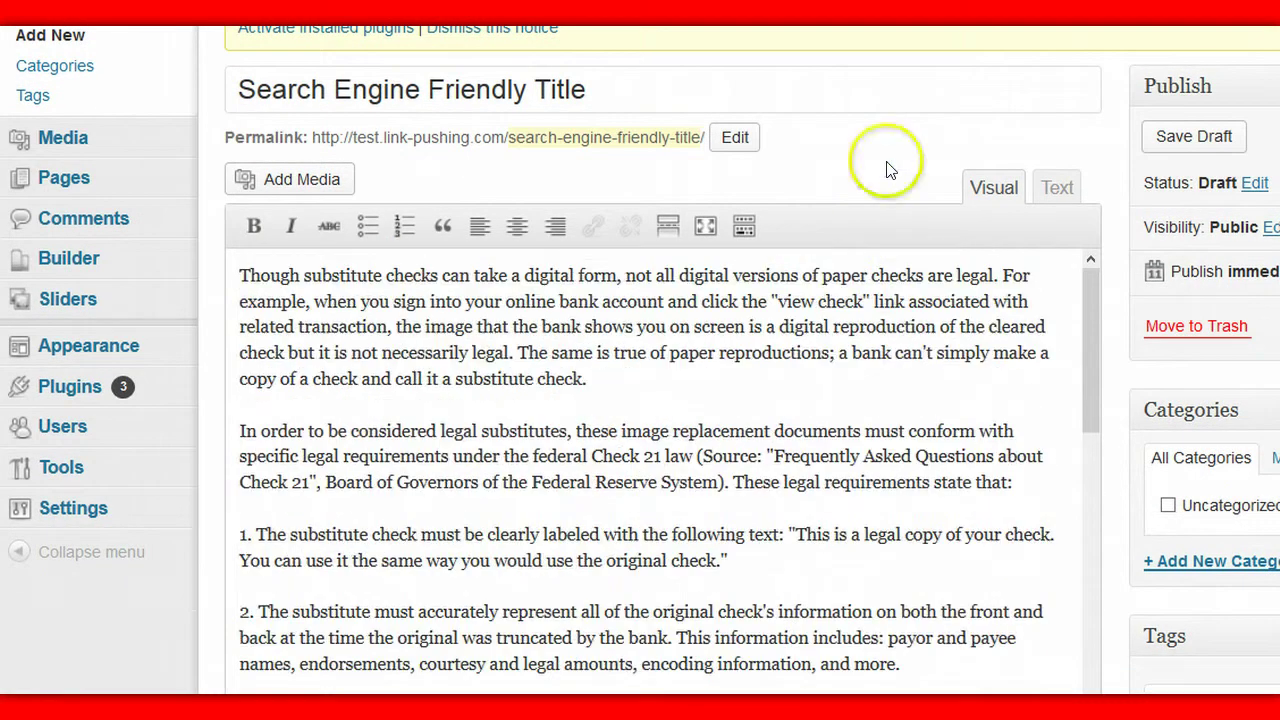
{"action": "scroll", "coordinate": [886, 161], "scroll_direction": "down", "scroll_amount": 3}
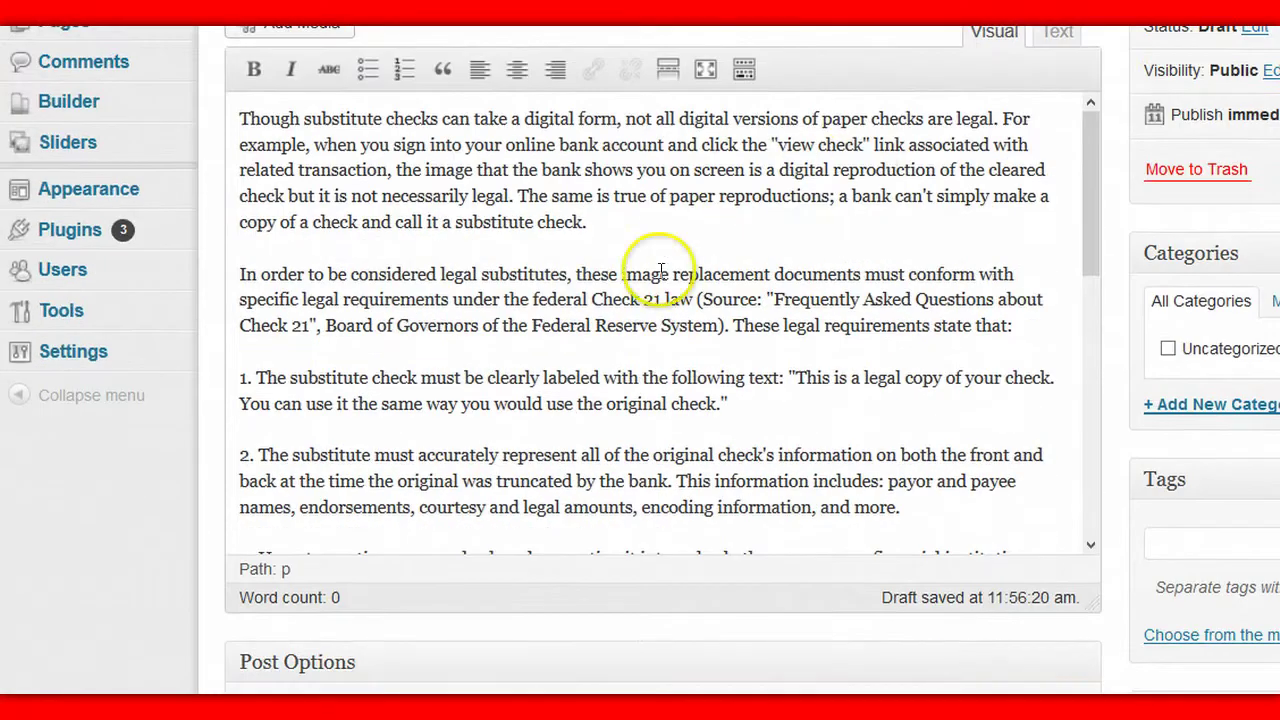
{"action": "left_click", "coordinate": [594, 303]}
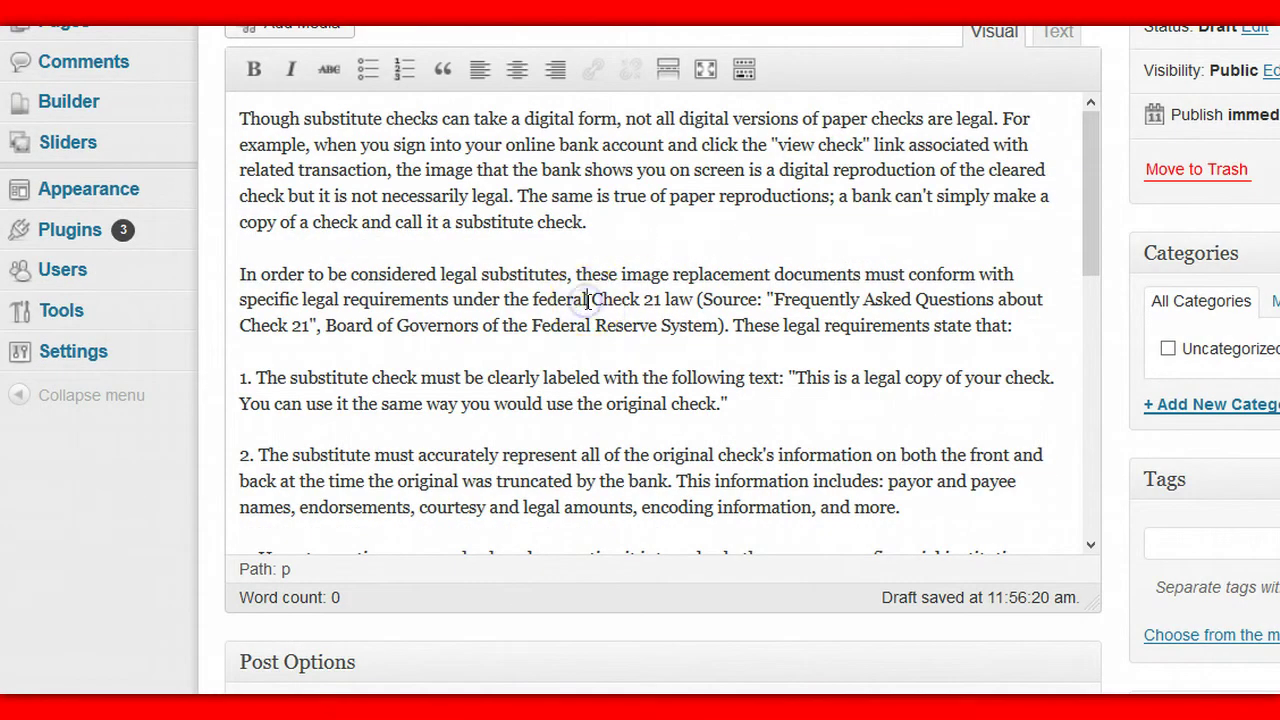
{"action": "left_click", "coordinate": [603, 318]}
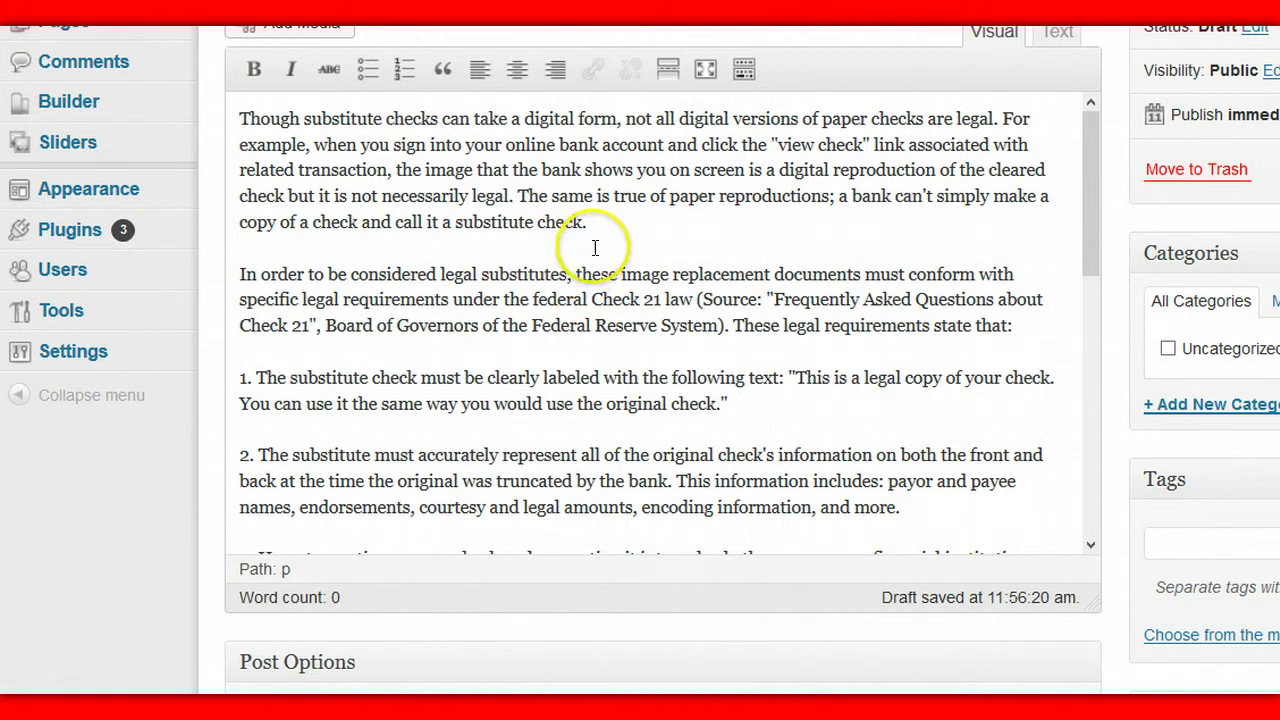
Replace a character with a semicolon, then insert a More tag right after 'federal'.
{"action": "left_click", "coordinate": [532, 298]}
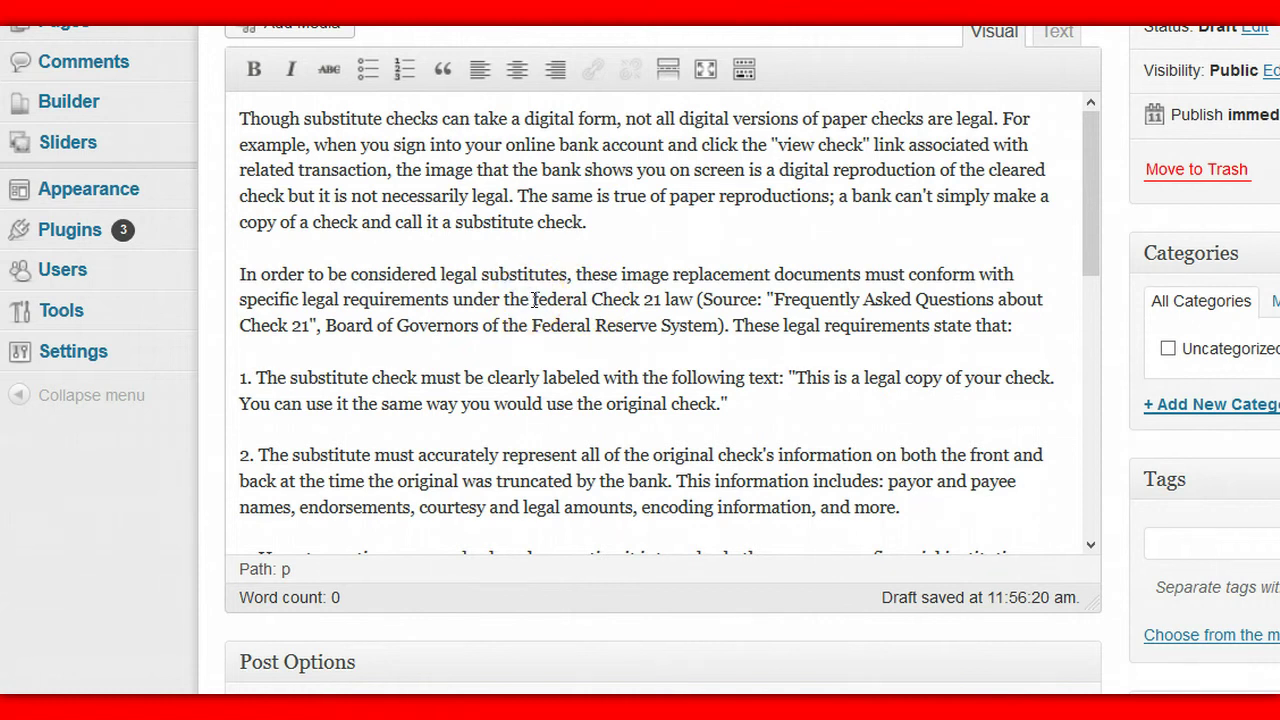
{"action": "scroll", "coordinate": [533, 299], "scroll_direction": "up", "scroll_amount": 3}
{"action": "scroll", "coordinate": [557, 260], "scroll_direction": "down", "scroll_amount": 3}
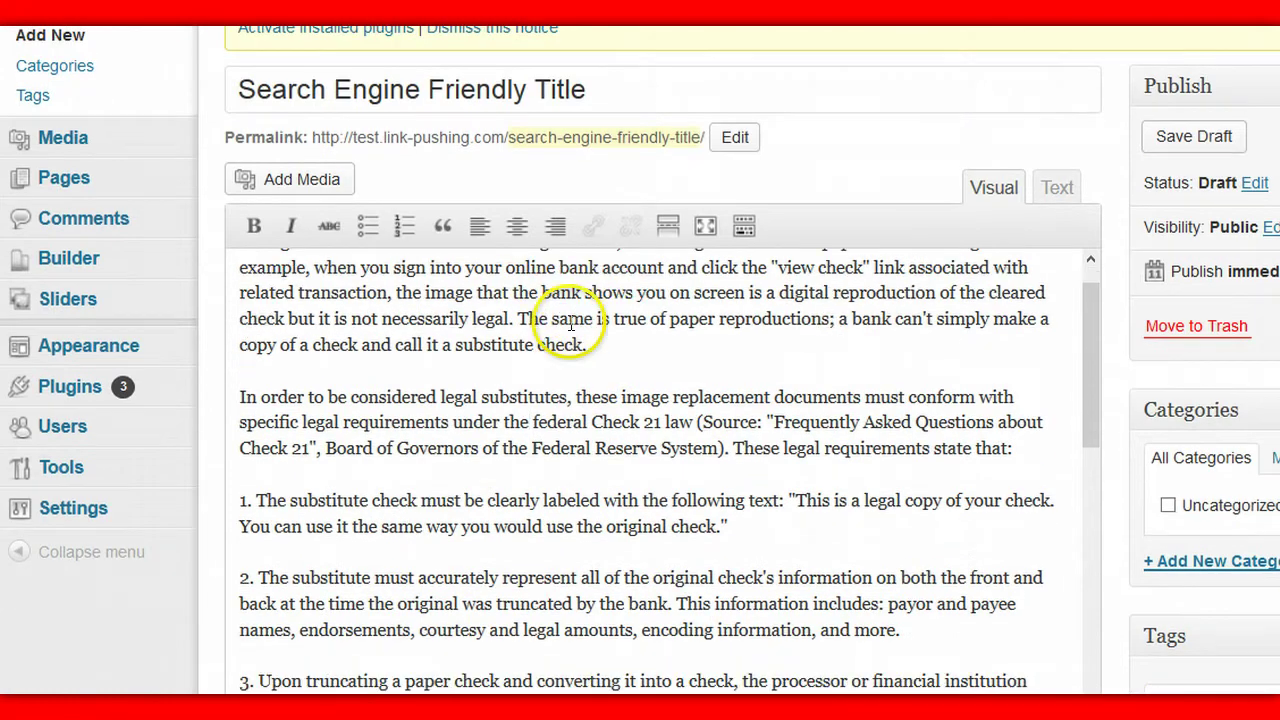
{"action": "left_click_drag", "start_coordinate": [899, 205], "coordinate": [894, 151]}
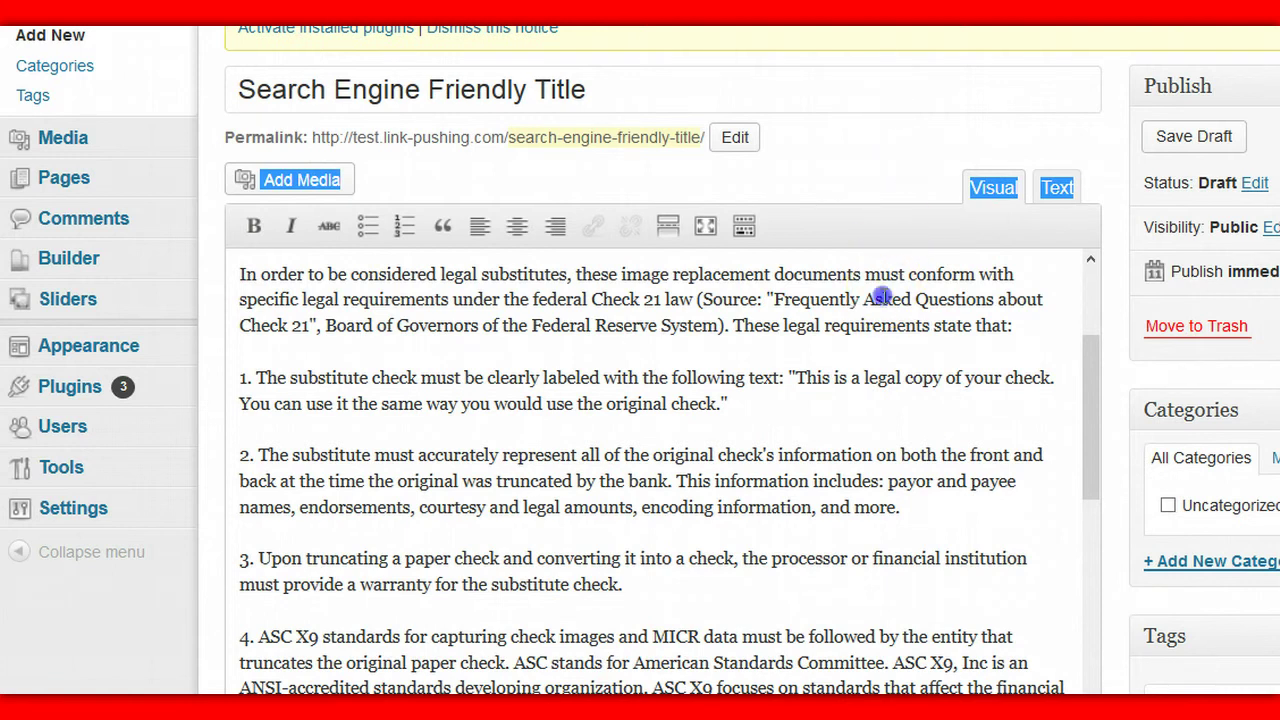
{"action": "left_click", "coordinate": [883, 297]}
{"action": "scroll", "coordinate": [883, 297], "scroll_direction": "up", "scroll_amount": 2}
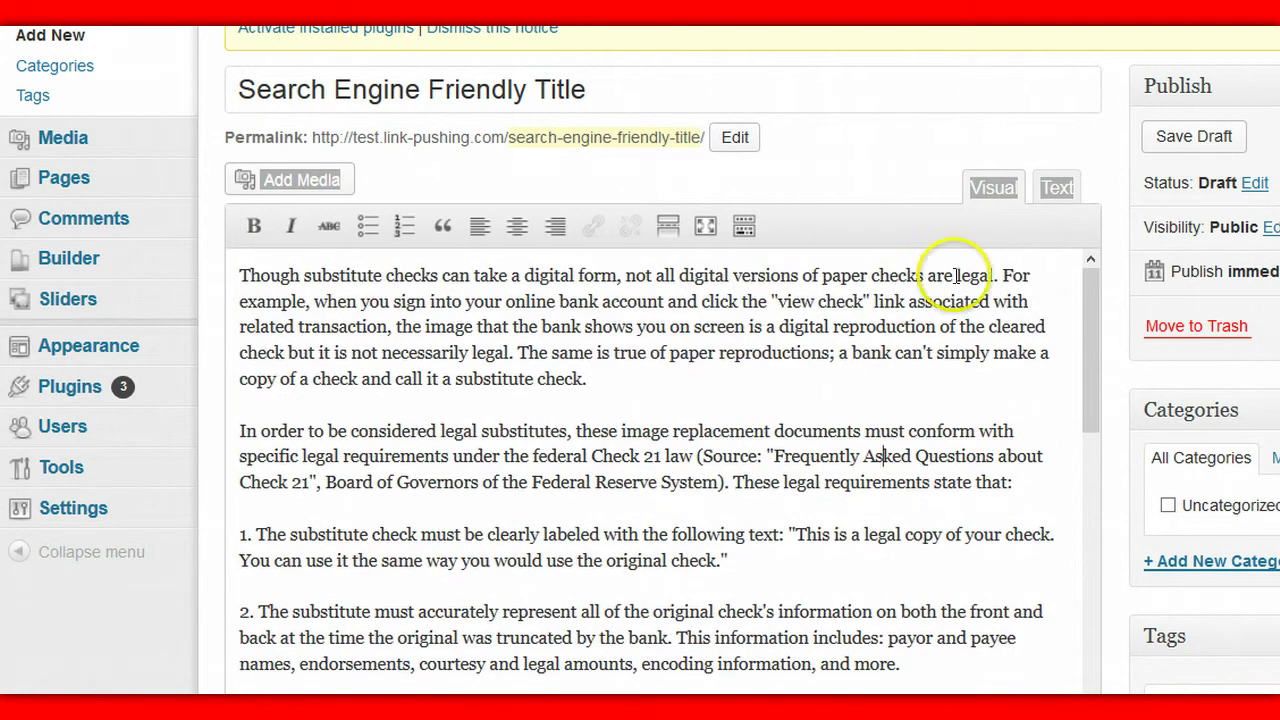
{"action": "left_click", "coordinate": [830, 381]}
{"action": "key", "text": "BackSpace"}
{"action": "type", "text": ";"}
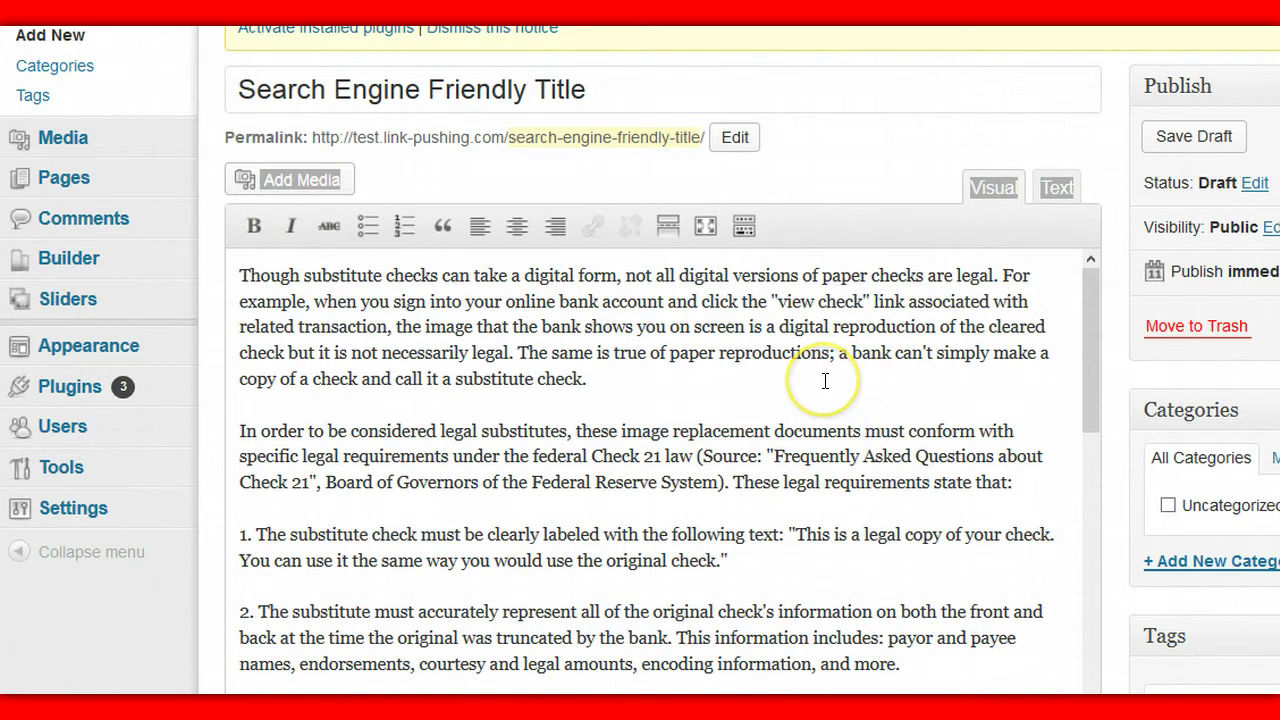
{"action": "left_click", "coordinate": [585, 456]}
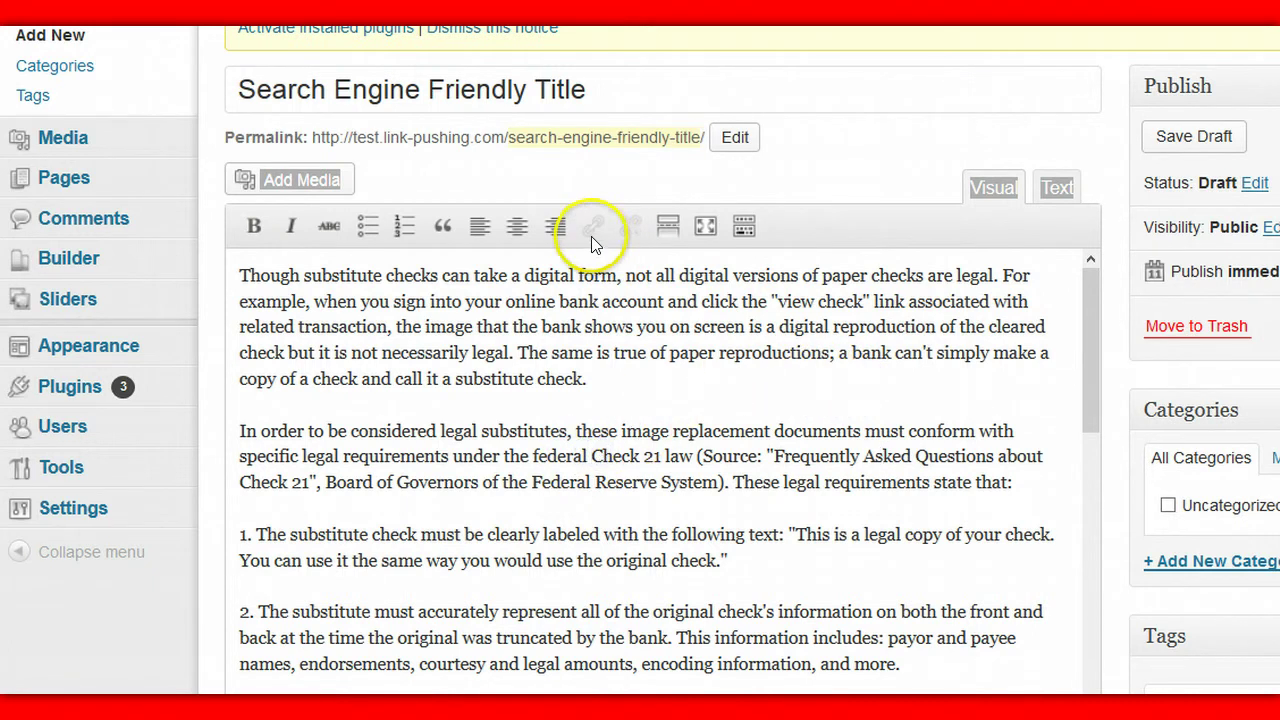
{"action": "left_click", "coordinate": [668, 228]}
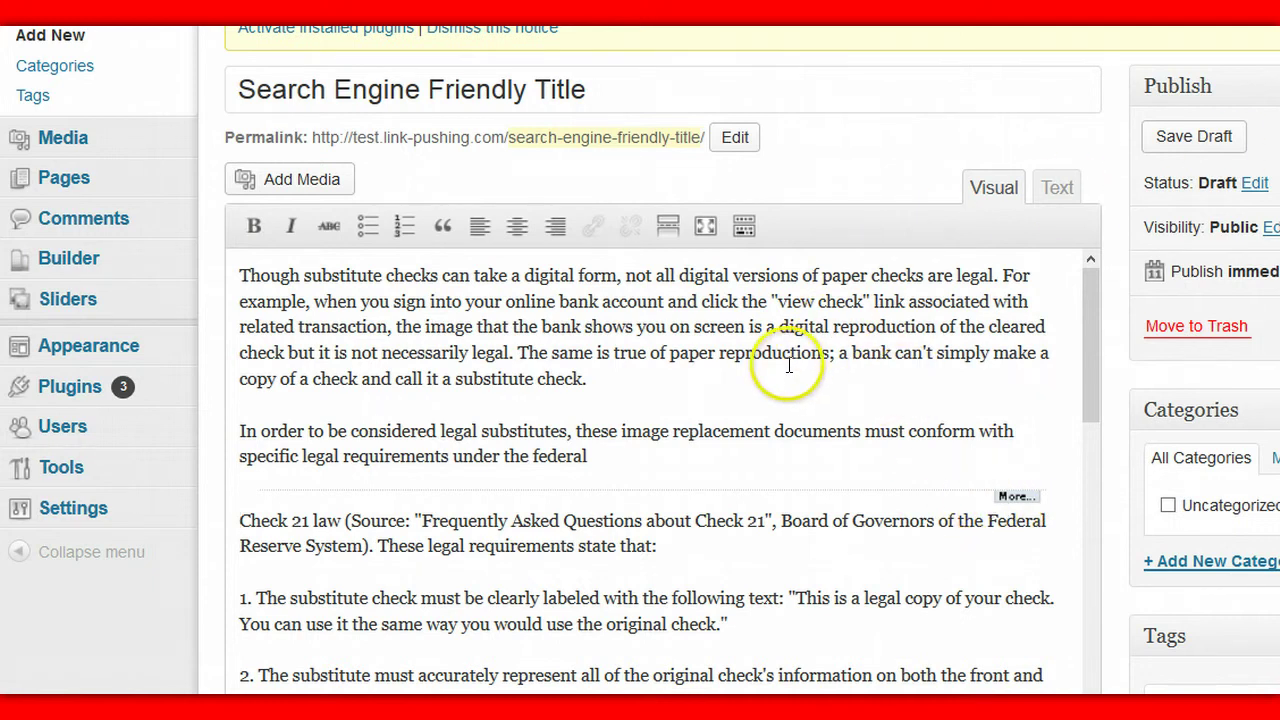
Publish the post from the Publish box.
{"action": "scroll", "coordinate": [772, 360], "scroll_direction": "down", "scroll_amount": 5}
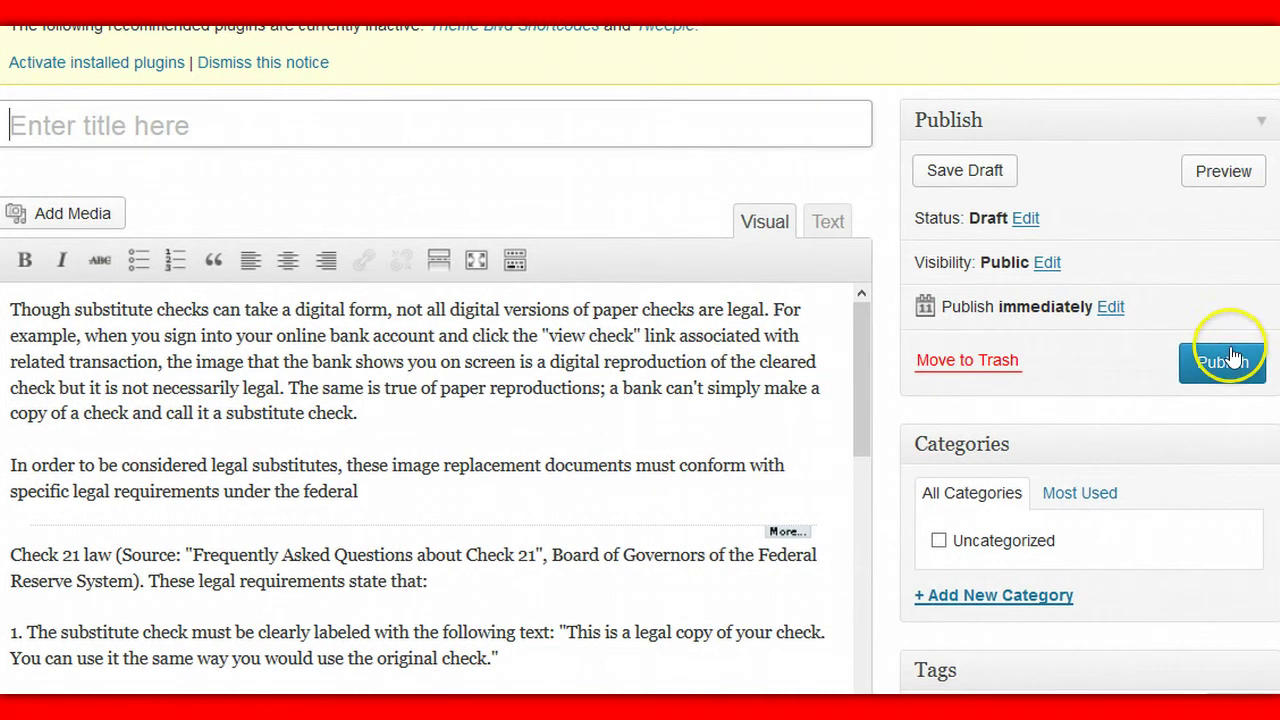
{"action": "left_click", "coordinate": [1226, 364]}
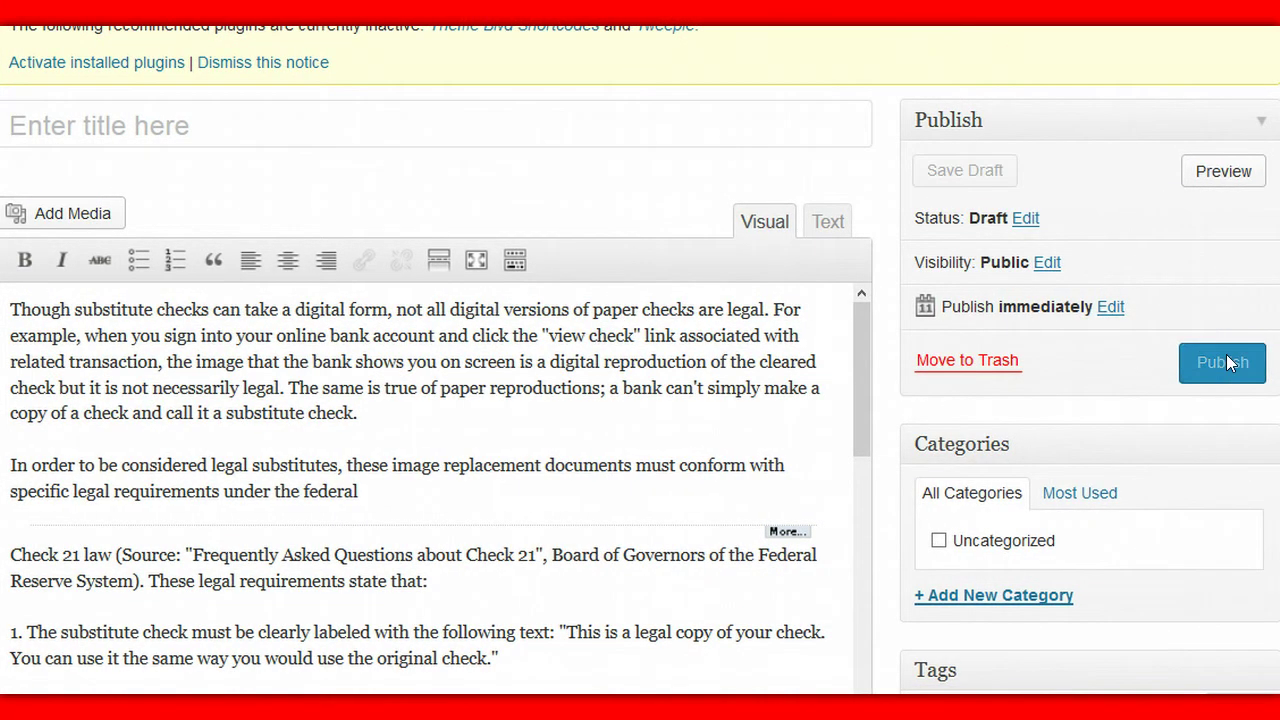